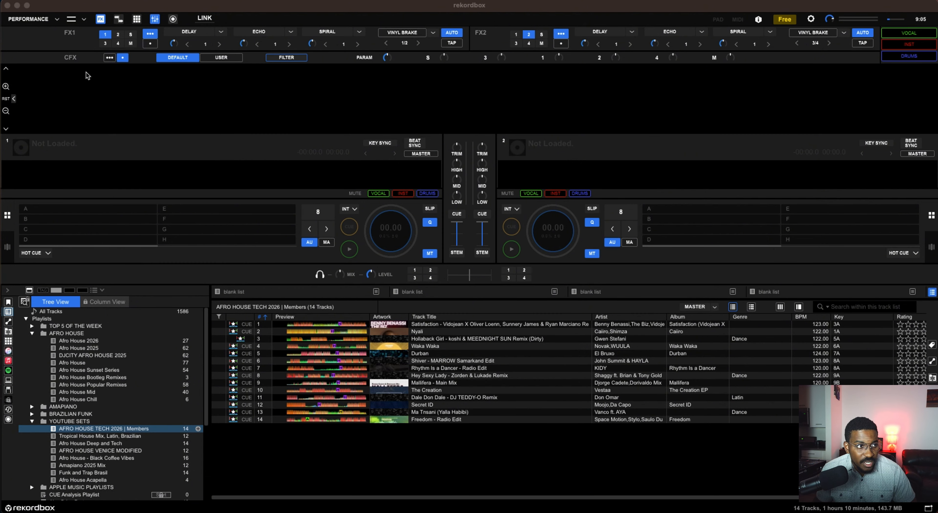
# Switch to Export mode and collapse the AFRO HOUSE and YOUTUBE SETS playlist folders
pyautogui.click(46, 20)
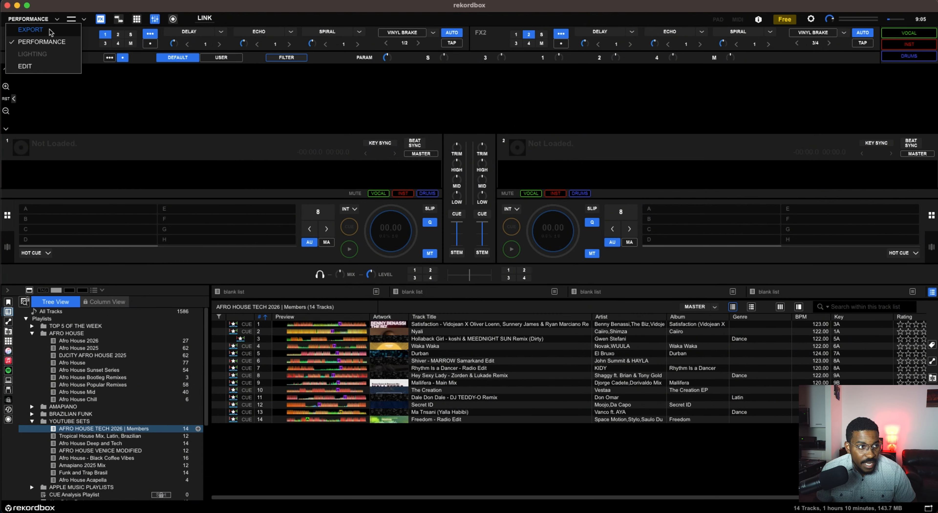
pyautogui.click(51, 33)
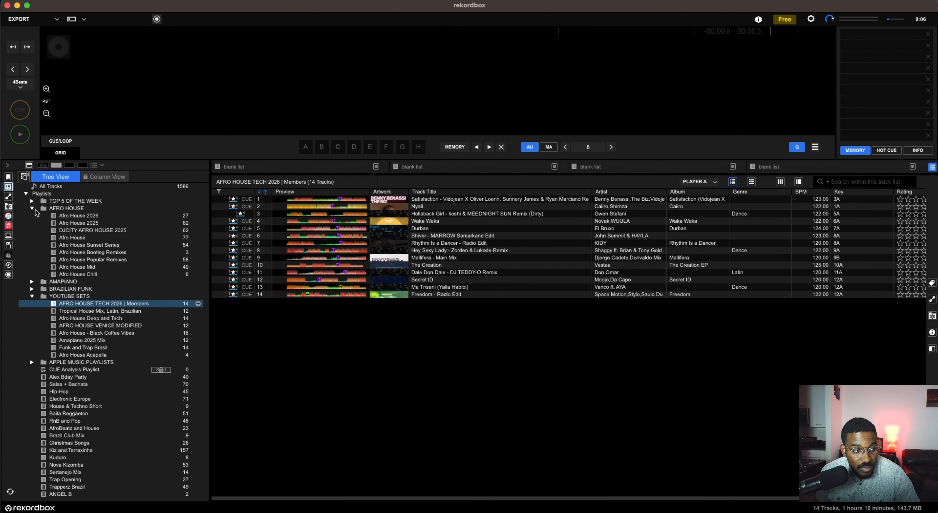
pyautogui.click(33, 209)
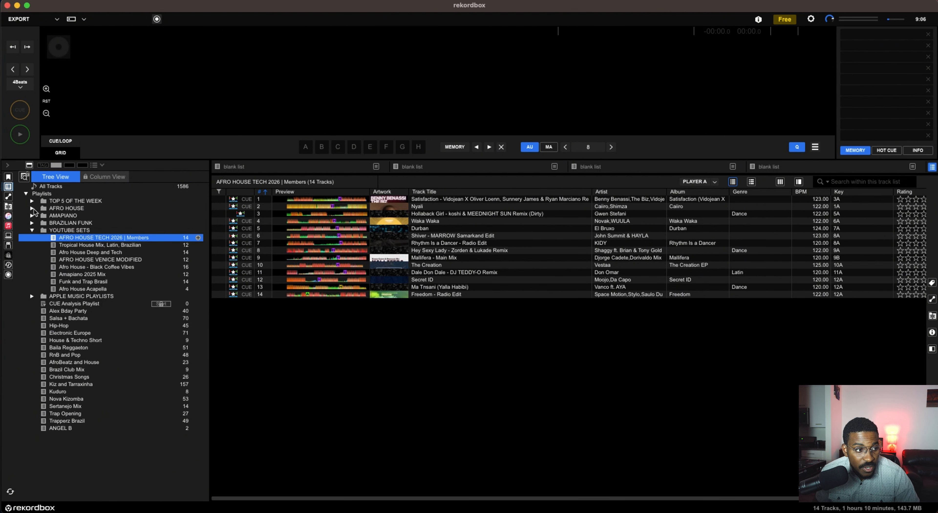
pyautogui.click(32, 230)
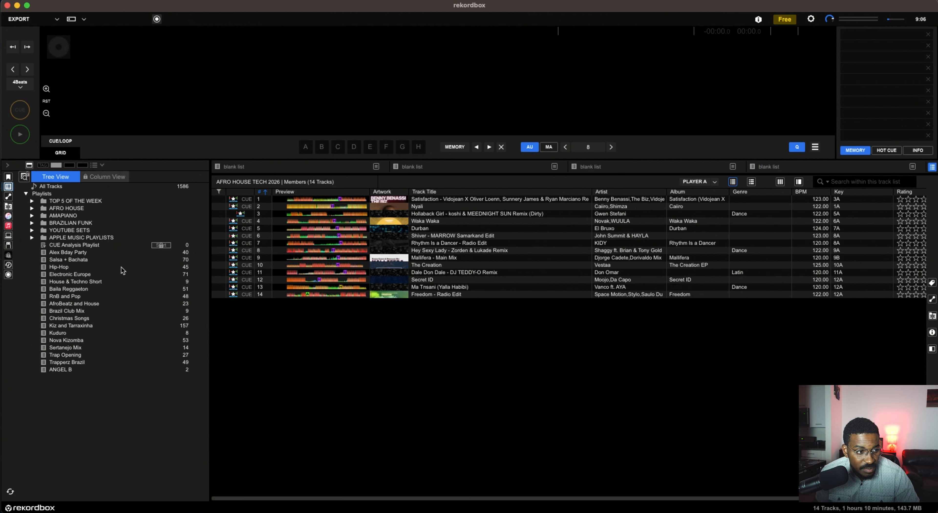
# Look inside the APPLE MUSIC PLAYLISTS and TOP 5 OF THE WEEK folders, collapsing each one again
pyautogui.click(33, 238)
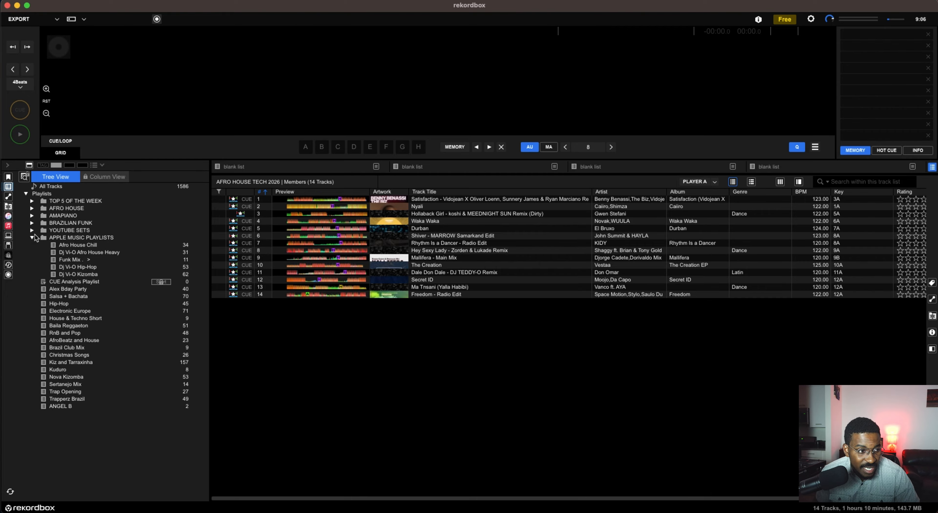
pyautogui.click(33, 237)
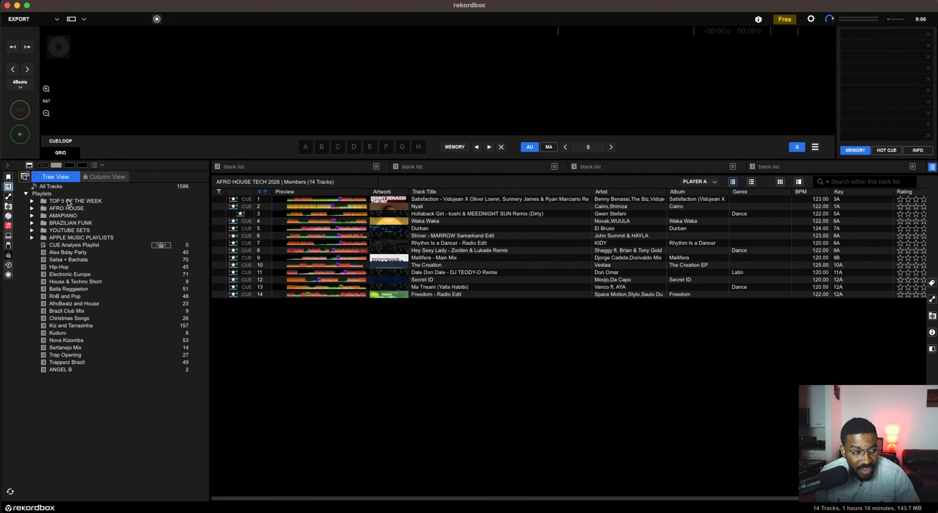
pyautogui.click(32, 201)
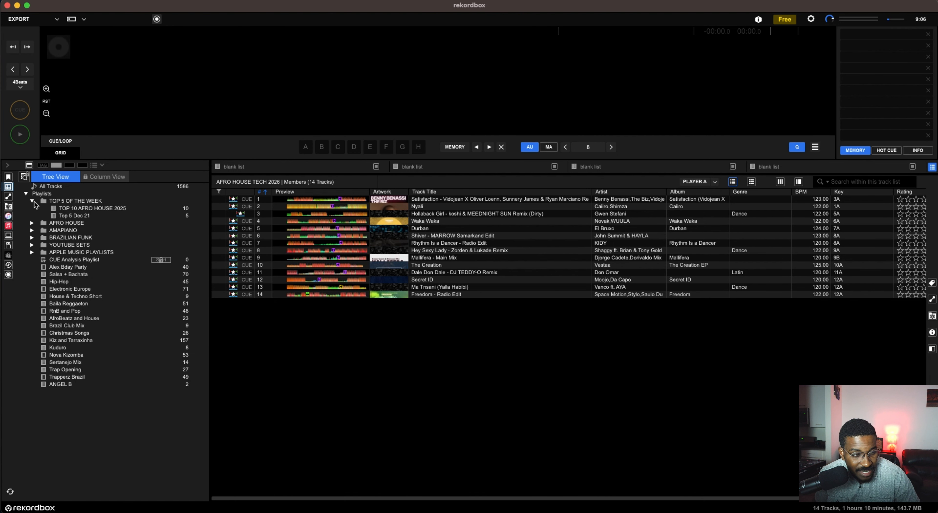
pyautogui.click(33, 201)
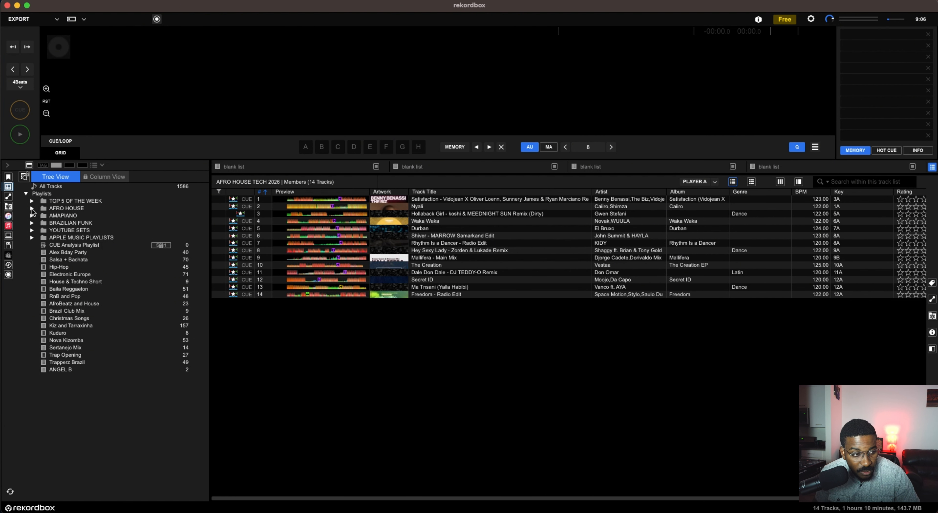
# Expand the AFRO HOUSE and AMAPIANO folders and view the tracks of the Amapiano and DJCITY AMAPIANO playlists
pyautogui.click(32, 208)
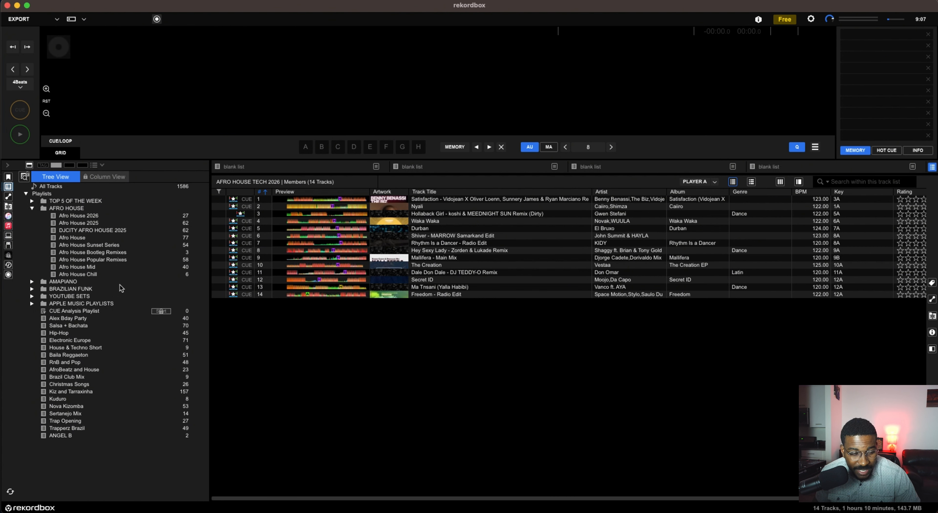
pyautogui.click(32, 281)
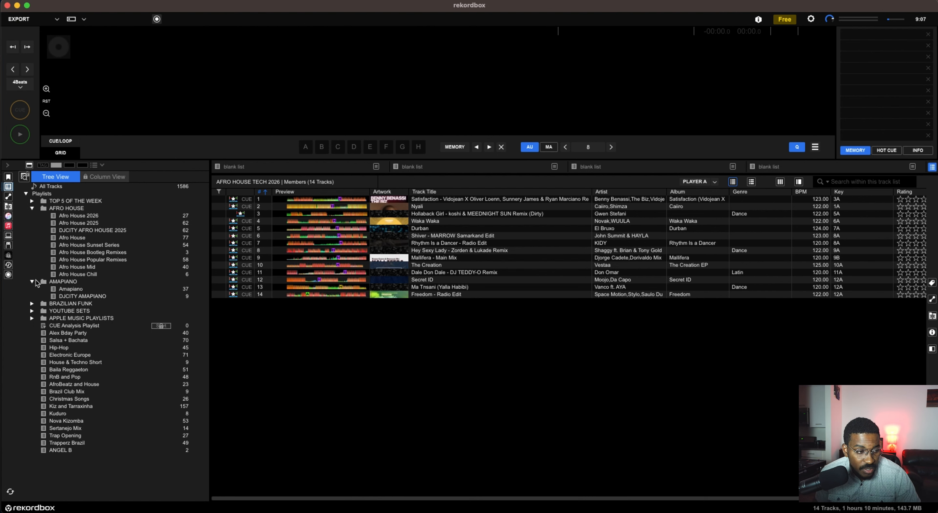
pyautogui.click(83, 291)
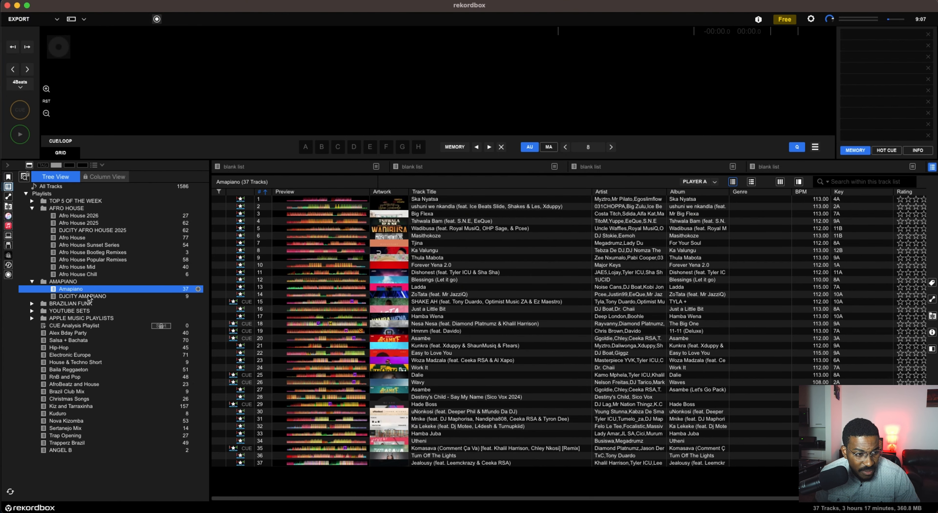
pyautogui.click(89, 296)
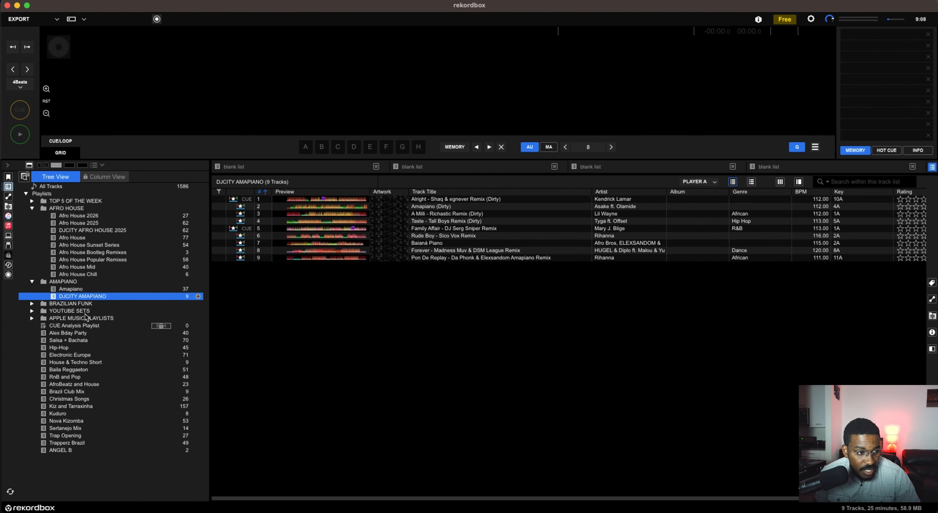
# Review the Funk Opening, Funk Closing, Funk Cachorrada and New Funk Light playlists in the BRAZILIAN FUNK folder, collapsing the folder again
pyautogui.click(32, 304)
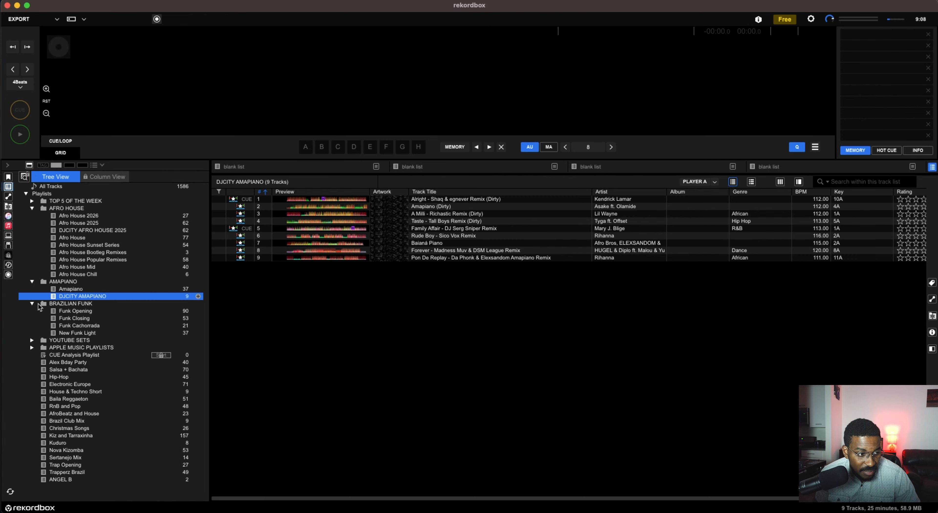
pyautogui.click(75, 312)
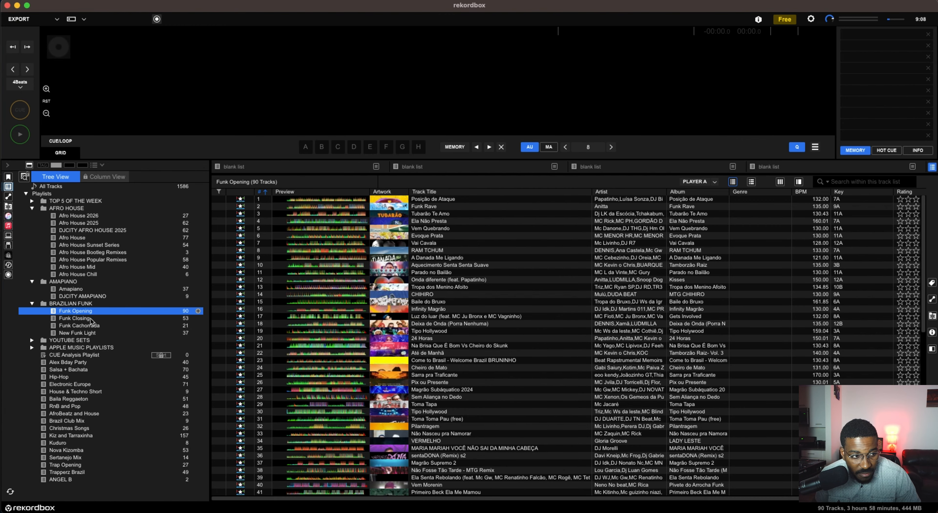
pyautogui.click(91, 318)
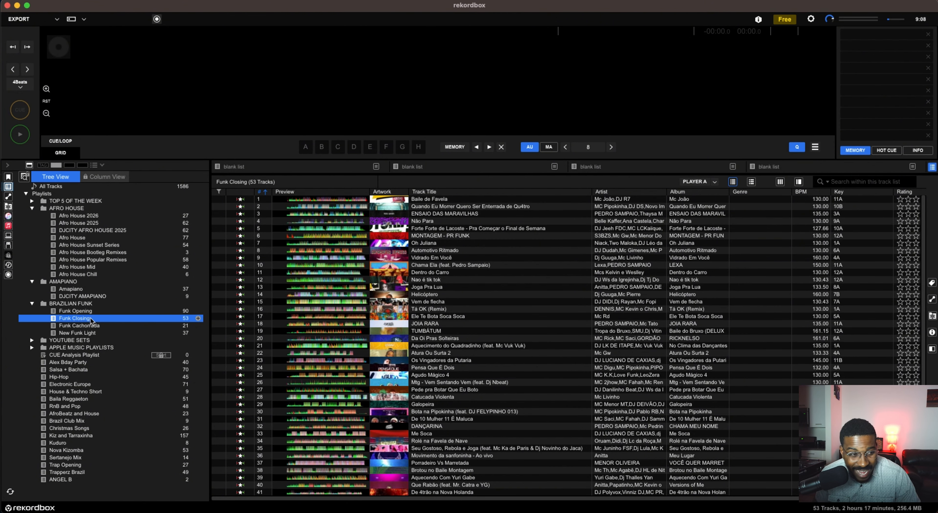
pyautogui.click(96, 326)
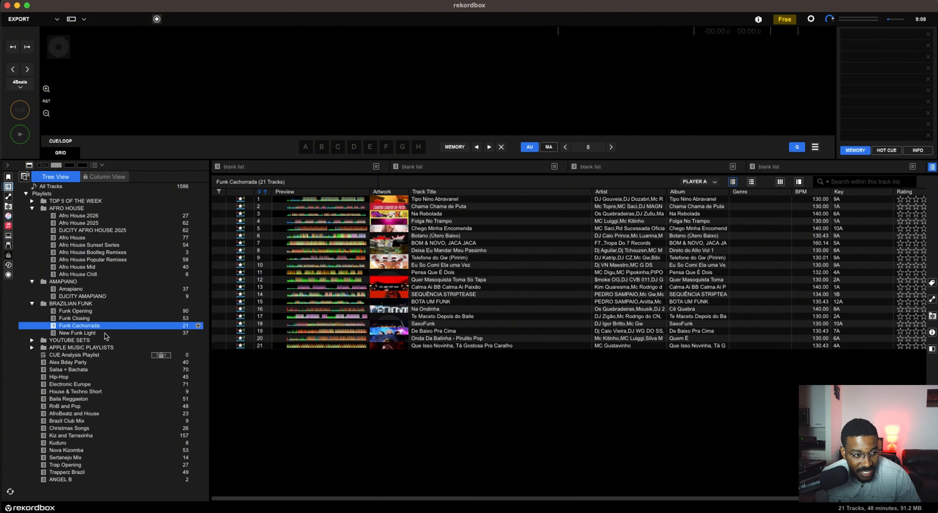
pyautogui.click(77, 333)
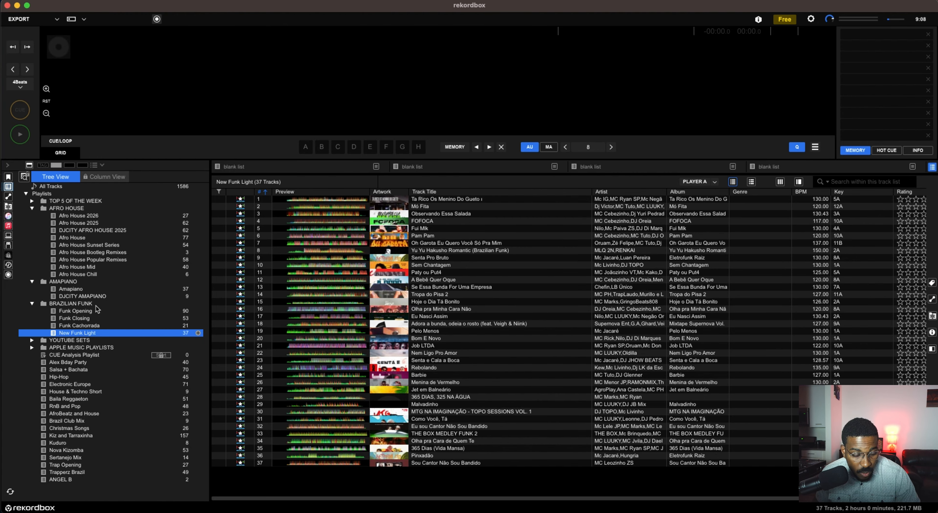
pyautogui.click(33, 303)
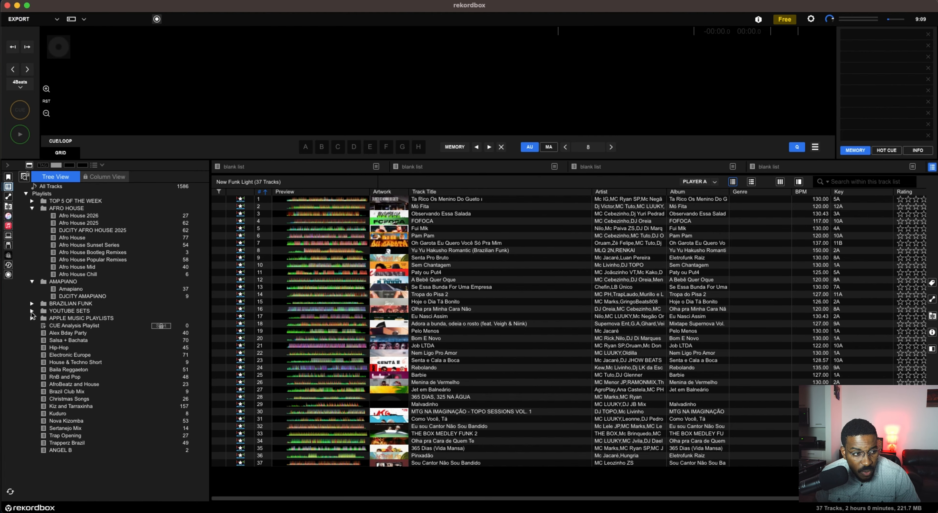
# Move the Afro House Acapella playlist from the YOUTUBE SETS folder to the end of the AFRO HOUSE folder
pyautogui.click(31, 311)
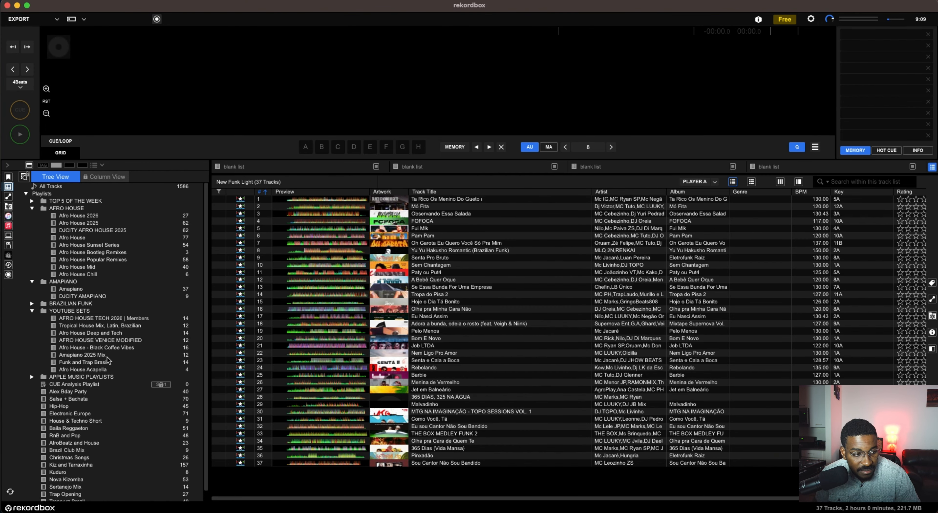
pyautogui.click(90, 370)
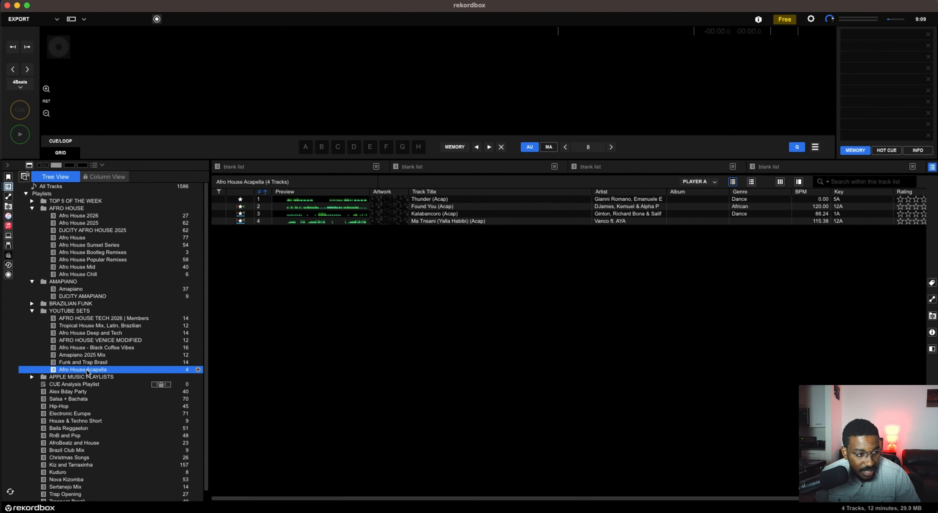
pyautogui.moveTo(87, 371); pyautogui.dragTo(91, 278)
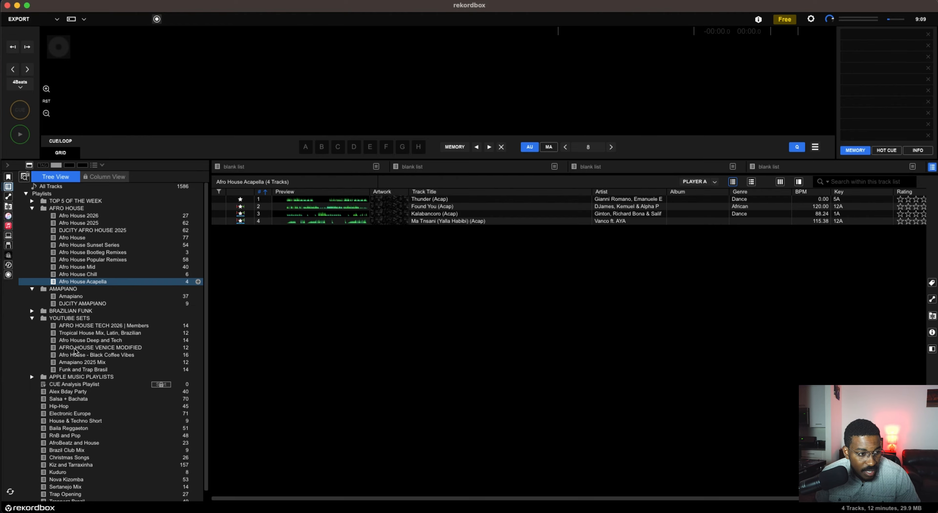
# Review the YOUTUBE SETS playlists, including Funk and Trap Brasil, Afro House - Black Coffee Vibes, Tropical House Mix and AFRO HOUSE TECH 2026
pyautogui.click(87, 362)
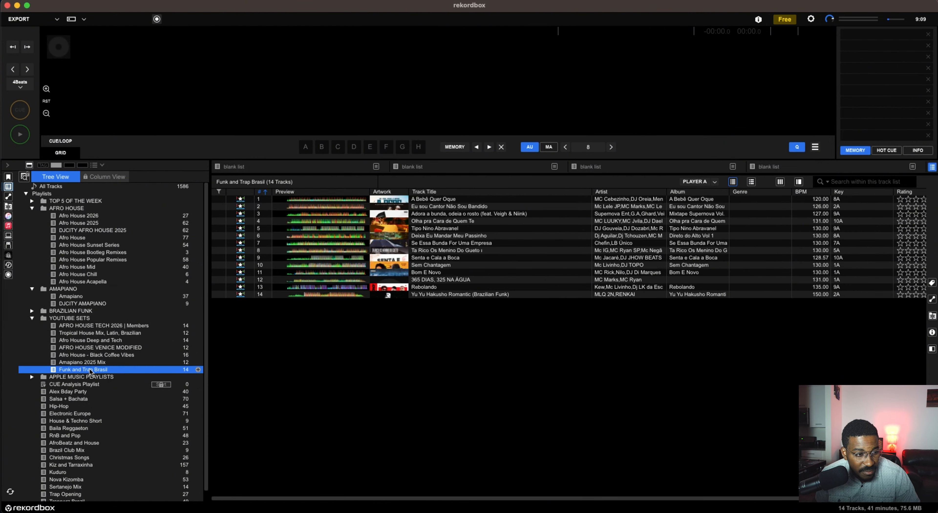
pyautogui.click(89, 354)
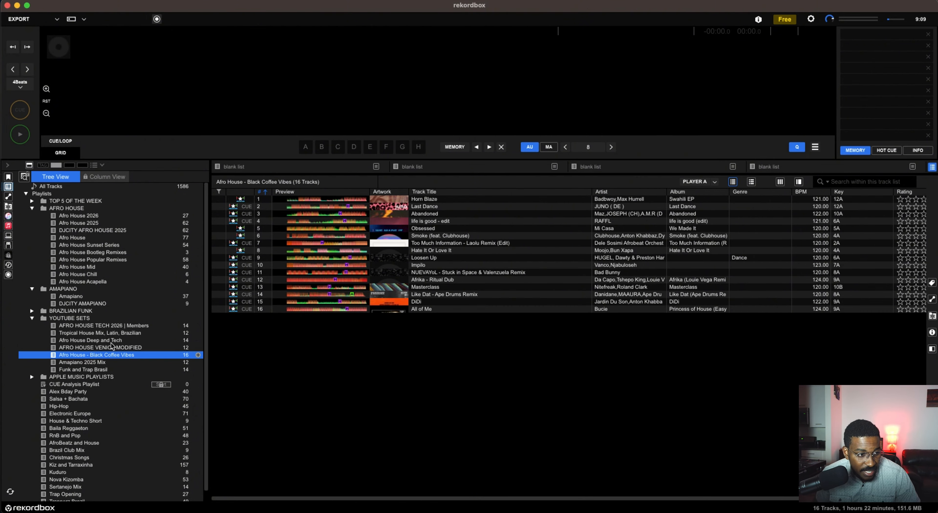
pyautogui.click(111, 326)
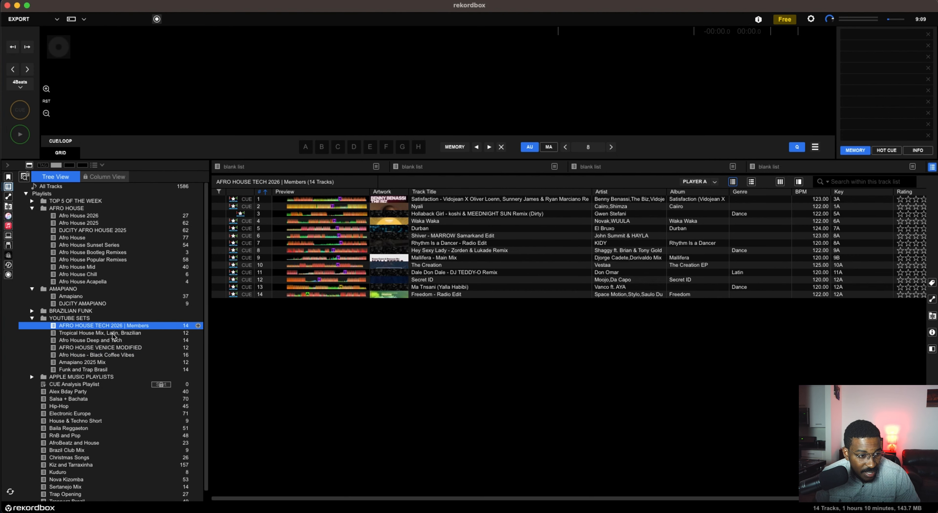
pyautogui.click(113, 333)
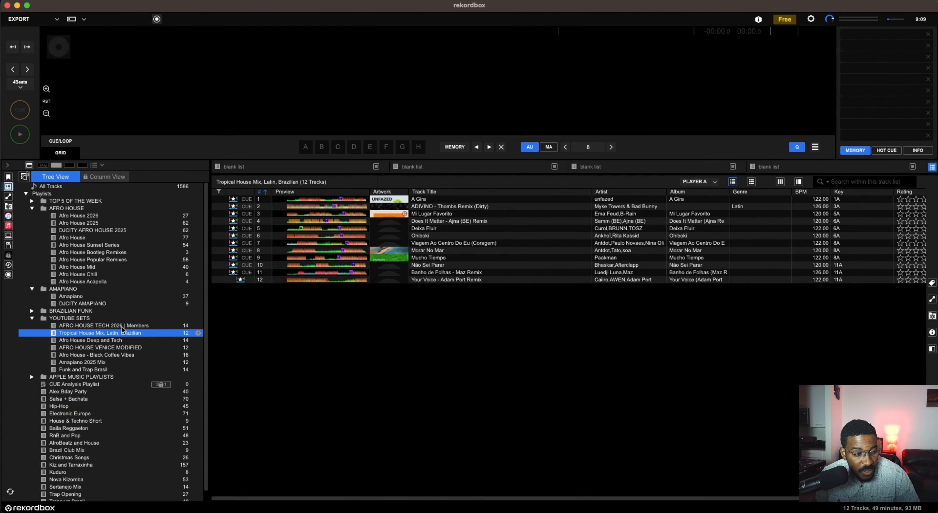
pyautogui.click(122, 326)
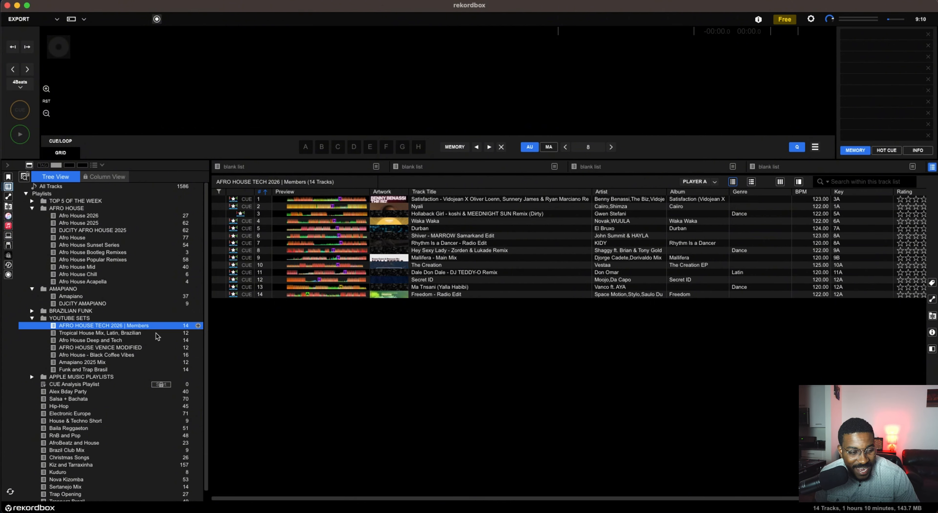
# Open the Tropical House Mix, Latin, Brazilian playlist and switch to Performance mode
pyautogui.click(137, 334)
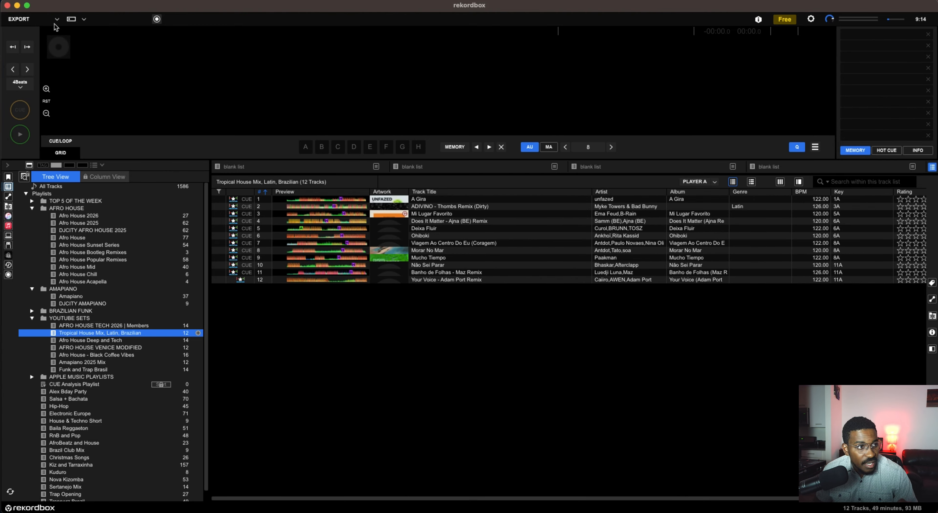
pyautogui.click(42, 19)
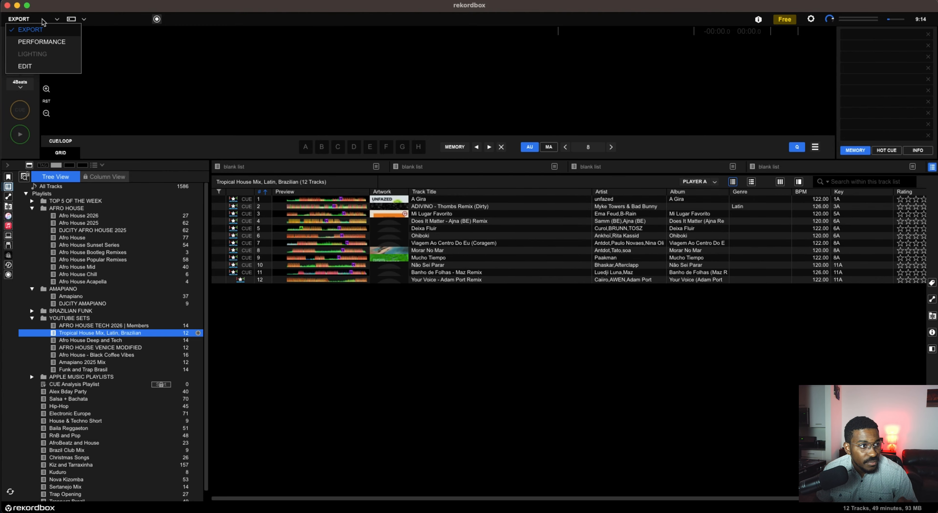
pyautogui.click(50, 41)
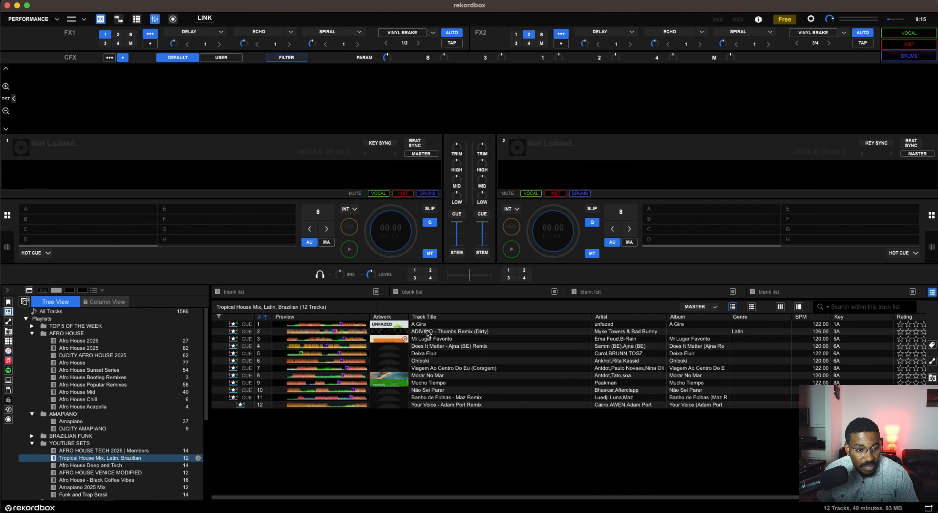
# Load Deixa Fluir onto deck 1 and position its playhead at hot cue A, Start
pyautogui.moveTo(428, 324); pyautogui.dragTo(326, 203)
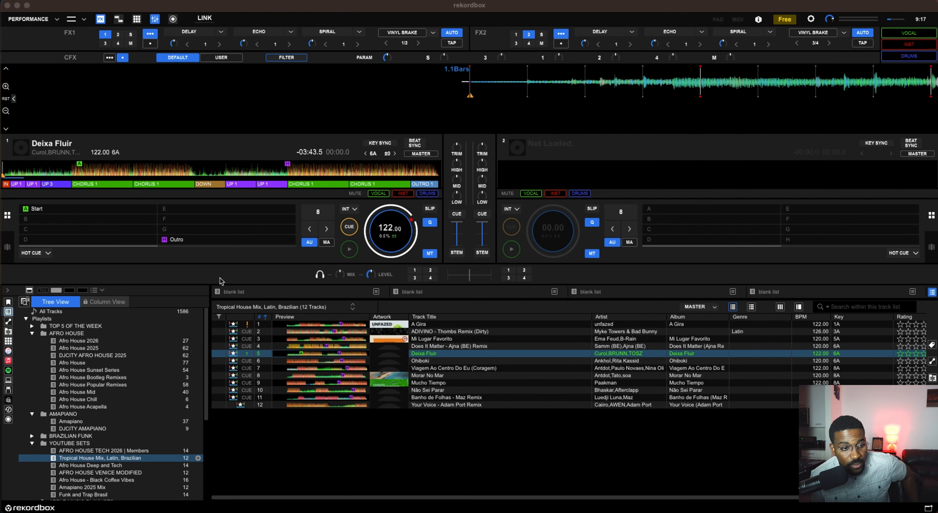
pyautogui.click(78, 171)
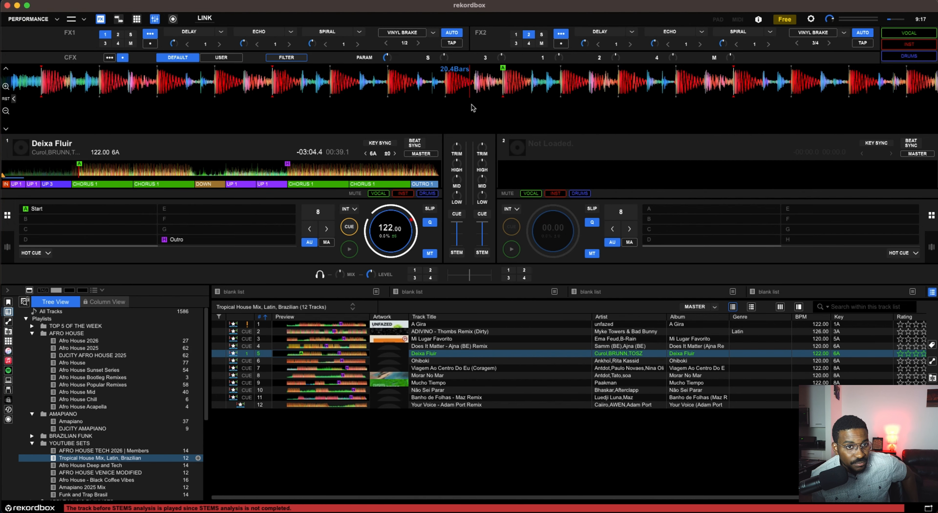
pyautogui.moveTo(498, 90); pyautogui.dragTo(464, 90)
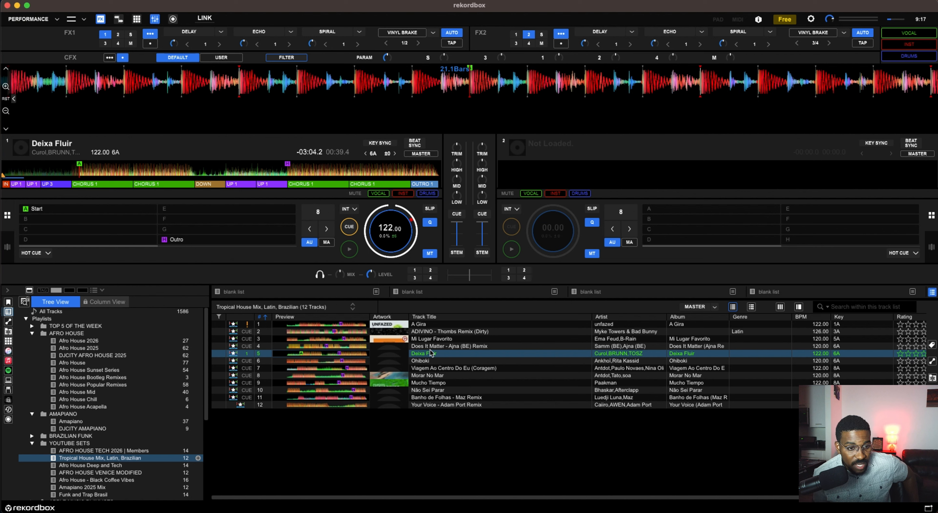
# Load Does It Matter - Ajna (BE) Remix onto deck 2 and position its playhead at hot cue H, Outro
pyautogui.moveTo(438, 346); pyautogui.dragTo(530, 194)
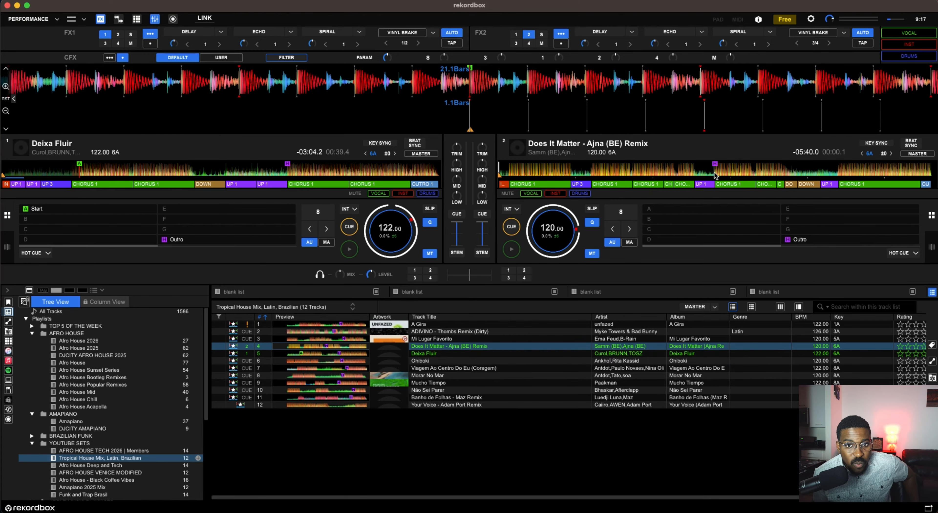
pyautogui.click(715, 174)
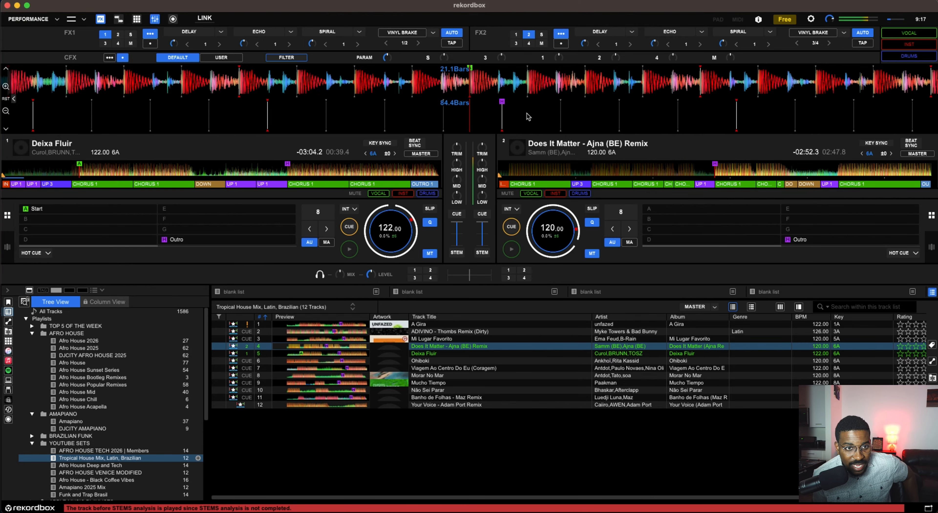
pyautogui.moveTo(528, 117); pyautogui.dragTo(499, 121)
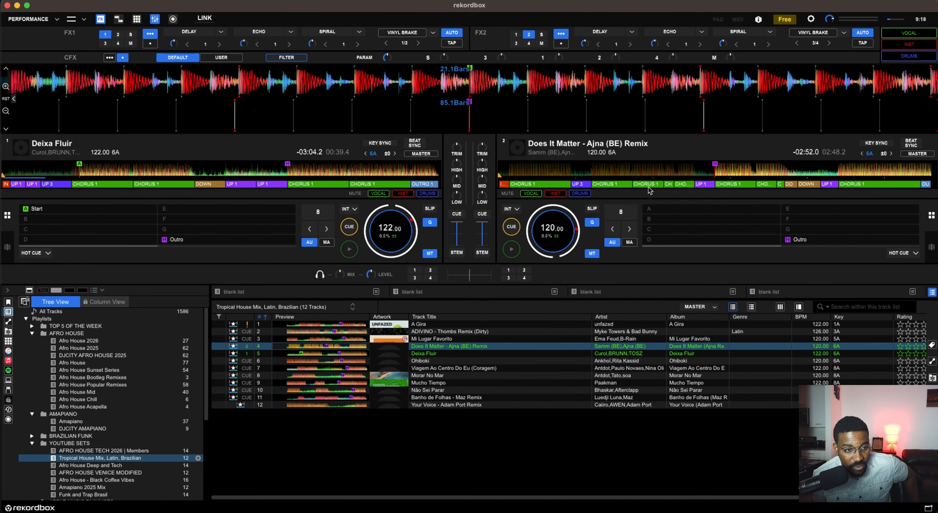
# Position the playhead of Deixa Fluir on deck 1 exactly at hot cue H, Outro
pyautogui.click(287, 169)
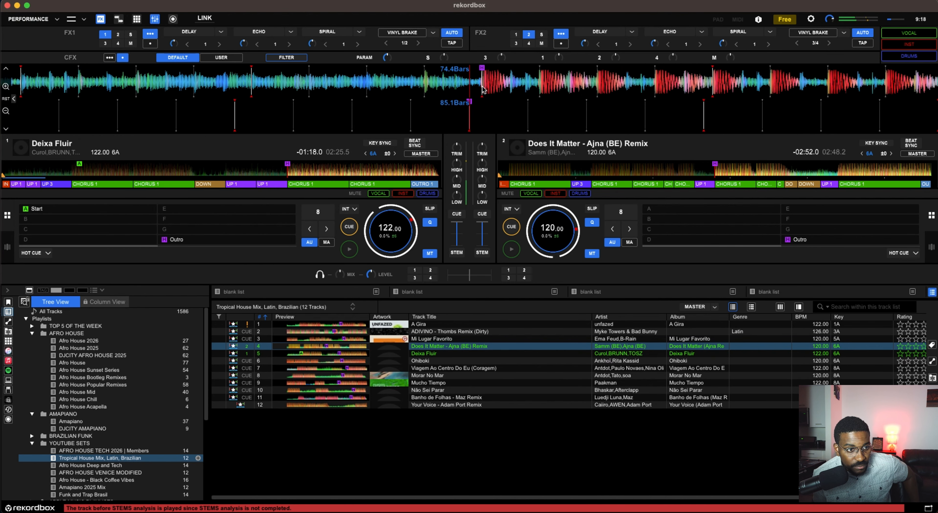
pyautogui.moveTo(483, 90); pyautogui.dragTo(471, 93)
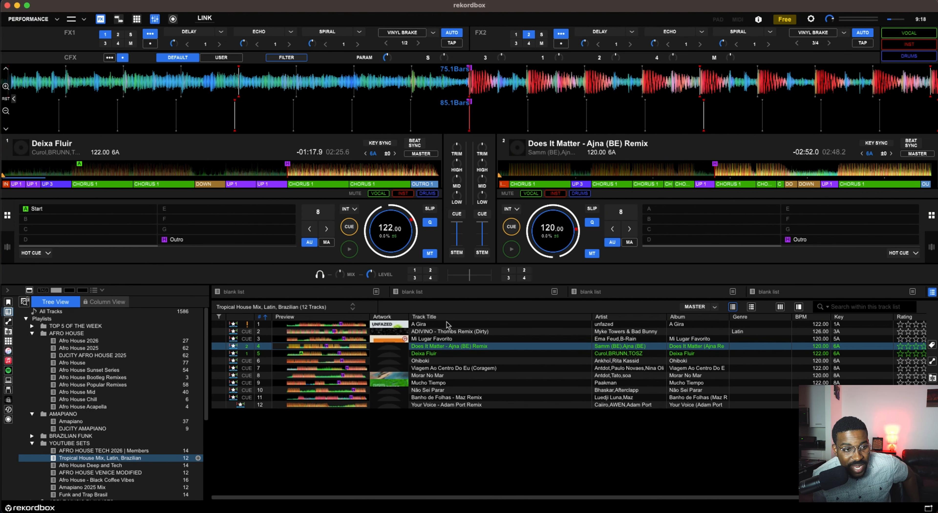
# Load Ohiboki from the Tropical House Mix, Latin, Brazilian playlist onto deck 2 to check its hot cues
pyautogui.click(434, 362)
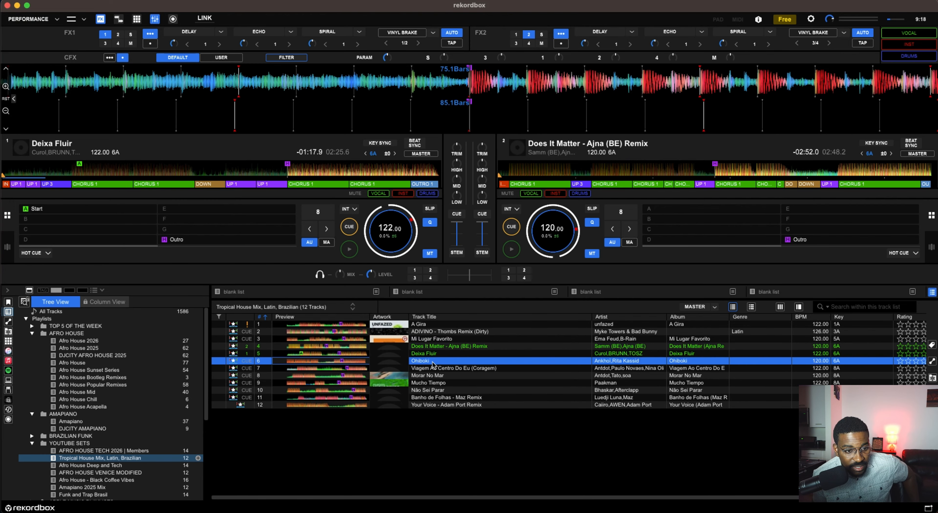
pyautogui.moveTo(435, 362); pyautogui.dragTo(579, 237)
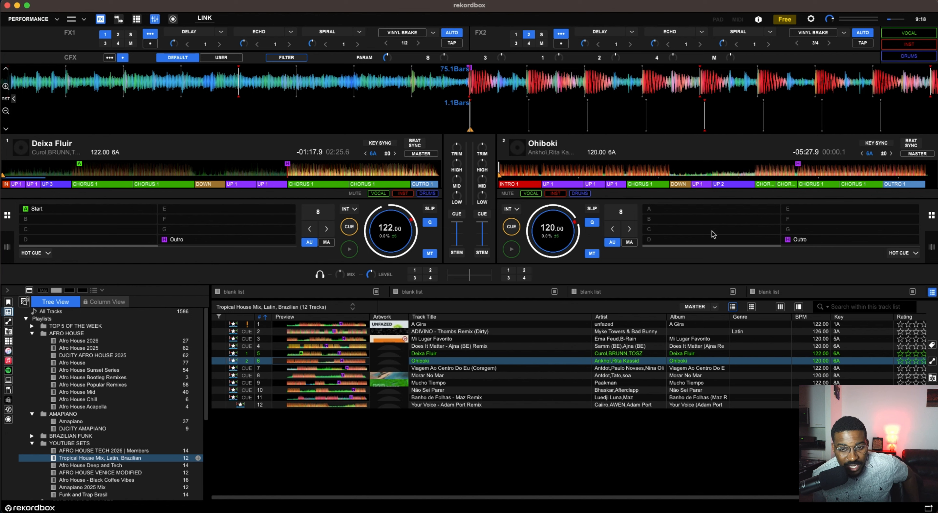
pyautogui.moveTo(571, 207)
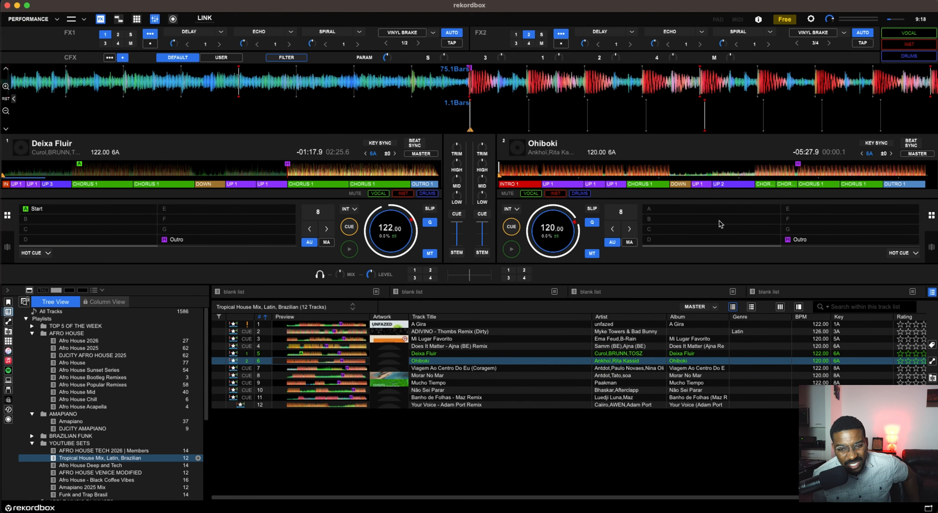
pyautogui.moveTo(567, 223)
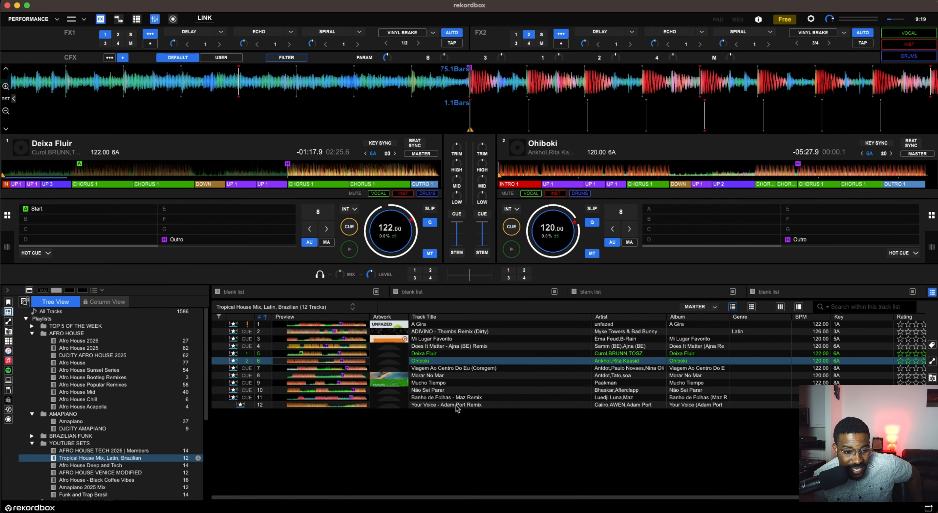
# Load Your Voice - Adam Port Remix onto deck 2 and select Banho de Folhas - Maz Remix in the playlist
pyautogui.moveTo(461, 406); pyautogui.dragTo(539, 215)
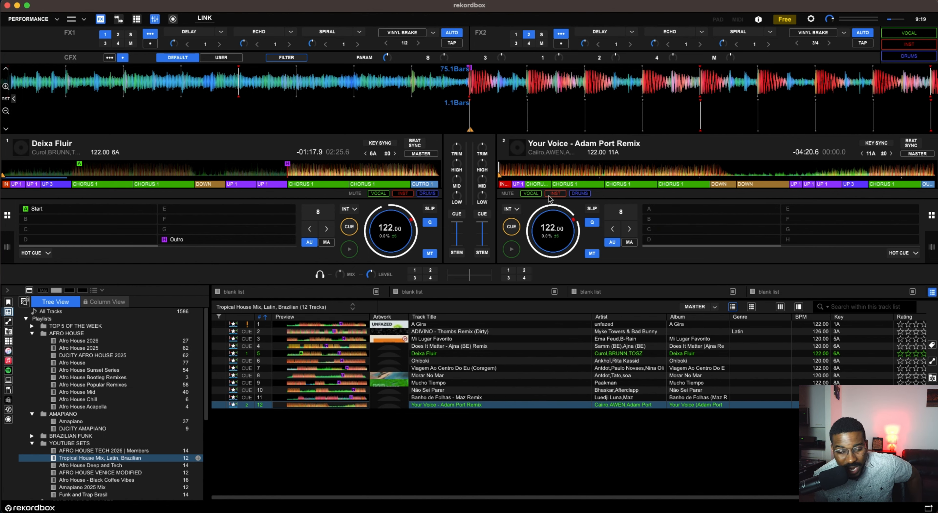
pyautogui.click(479, 398)
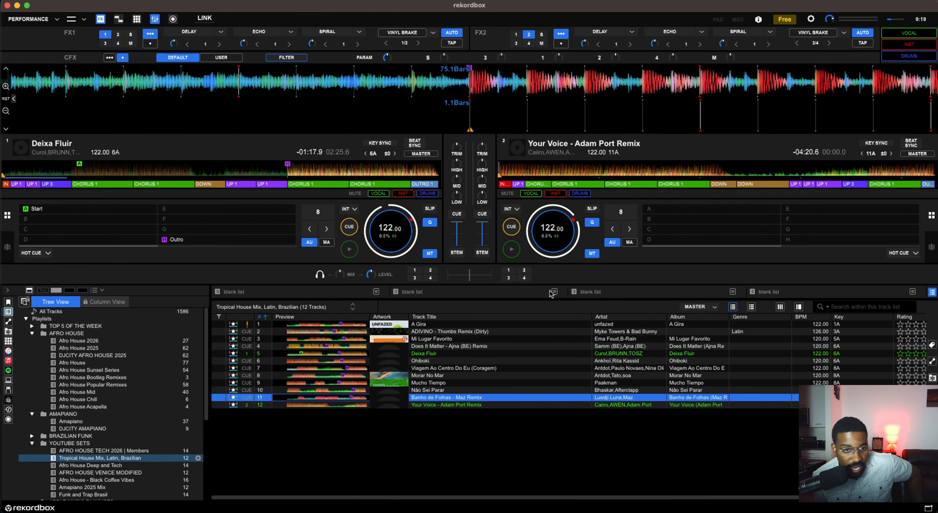